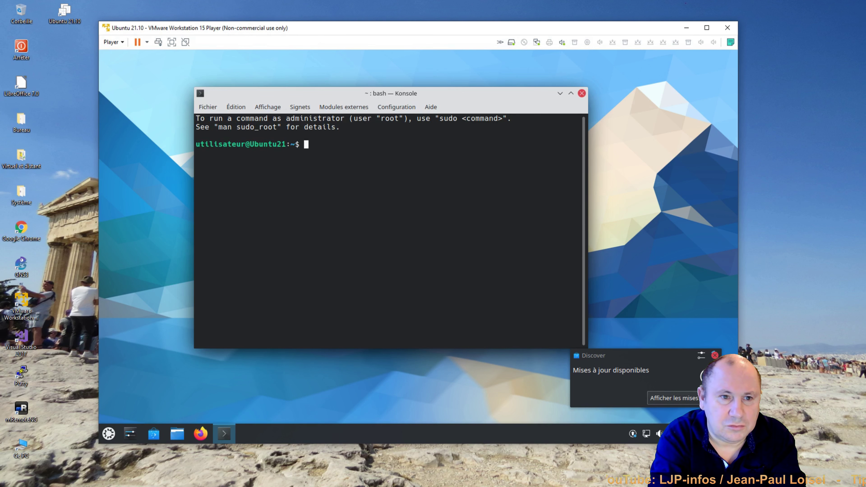
Display the system and kernel information with uname -a in the terminal, and close the terminal with exit
type("uname -a")
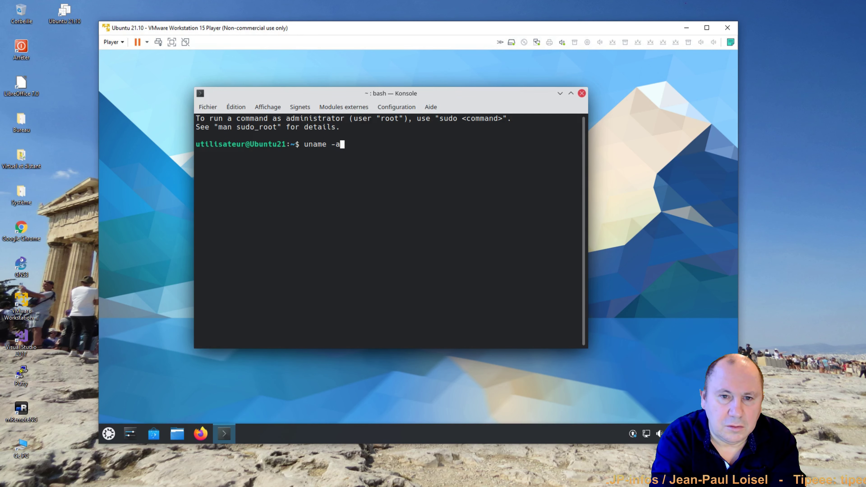
key("Return")
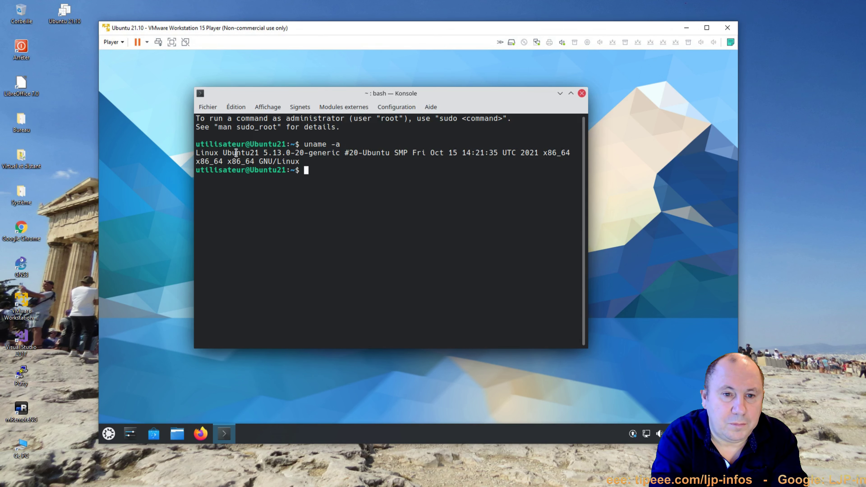
left_click_drag(223, 151, 304, 153)
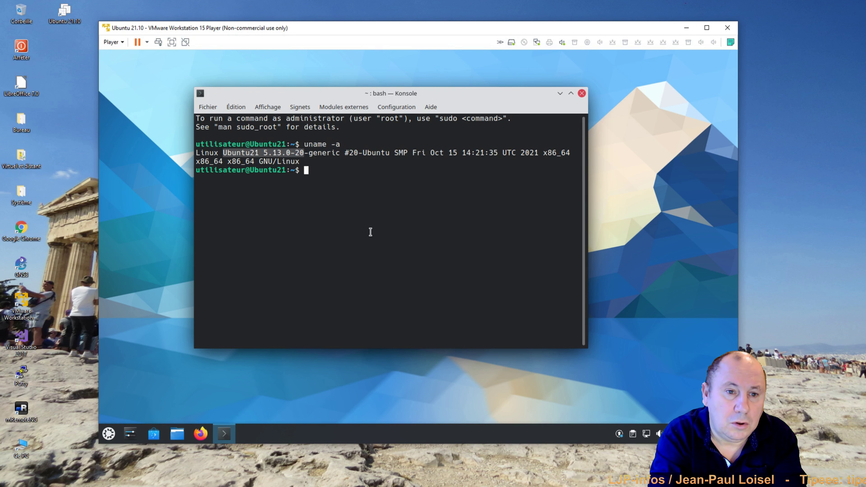
left_click(372, 182)
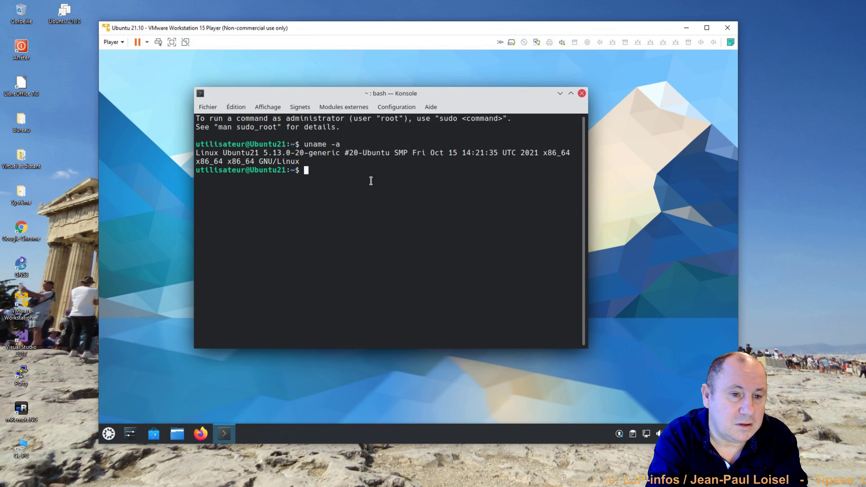
type("exit")
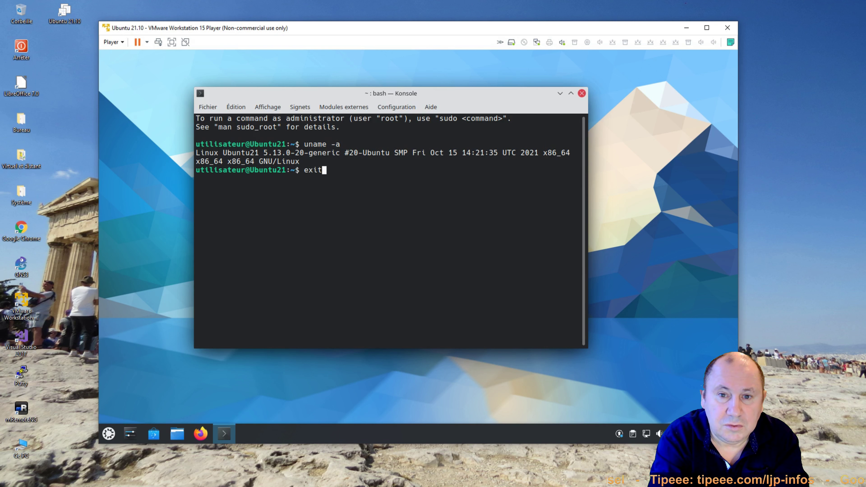
key("Return")
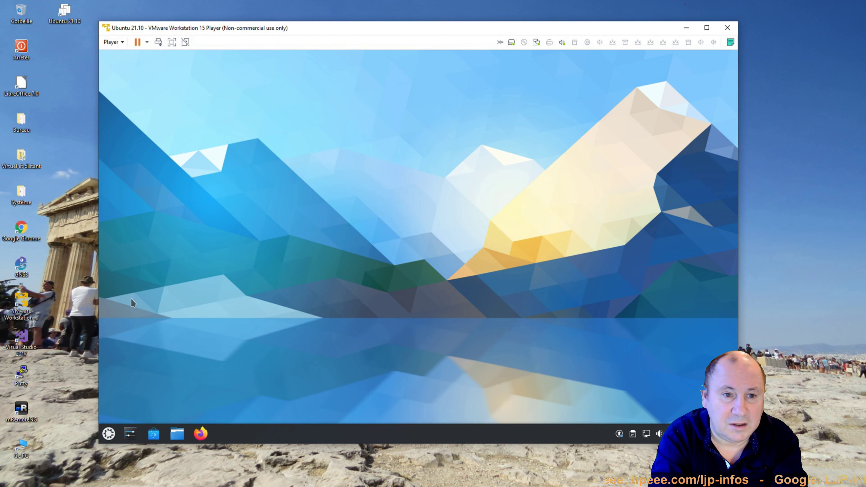
Open the Muon package manager, enlarge its window and widen the category filter area
left_click(109, 434)
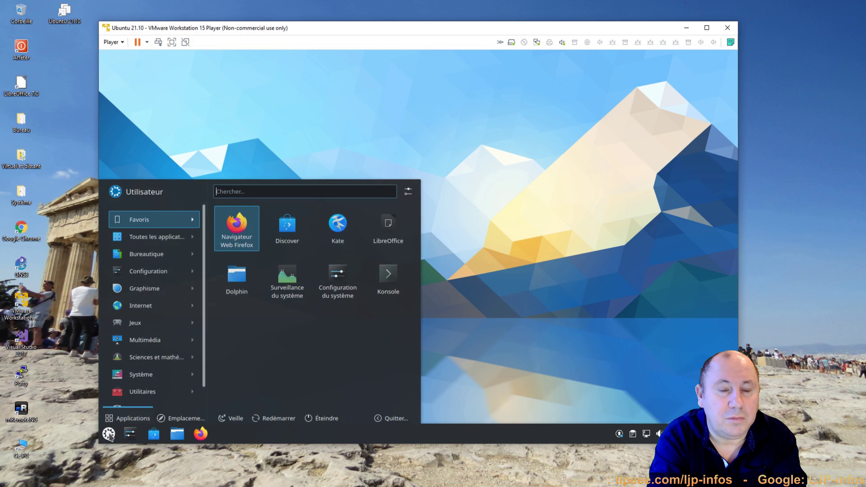
left_click(142, 369)
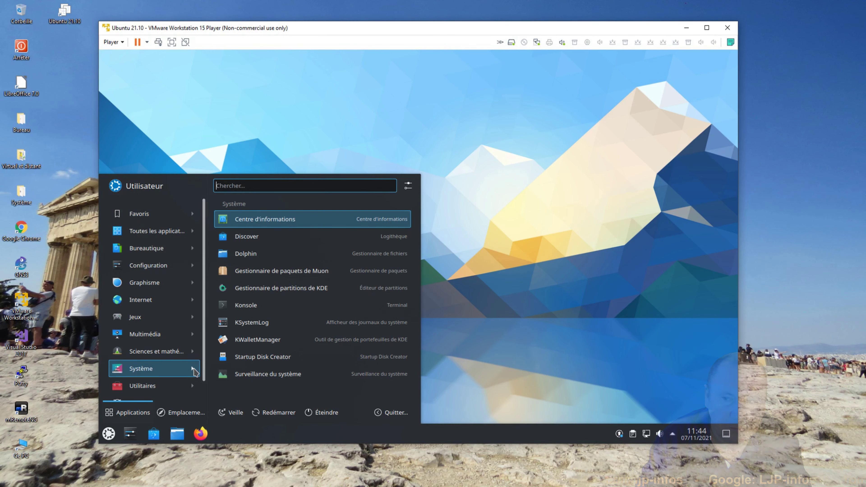
left_click(297, 276)
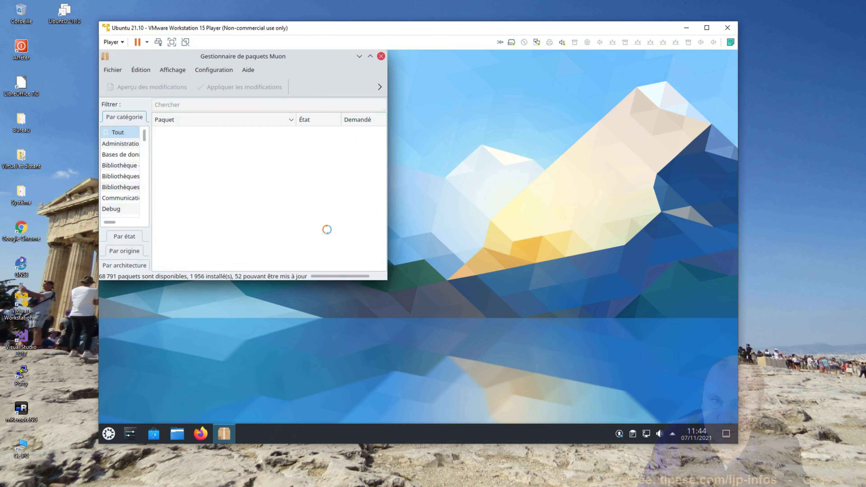
left_click_drag(256, 57, 342, 83)
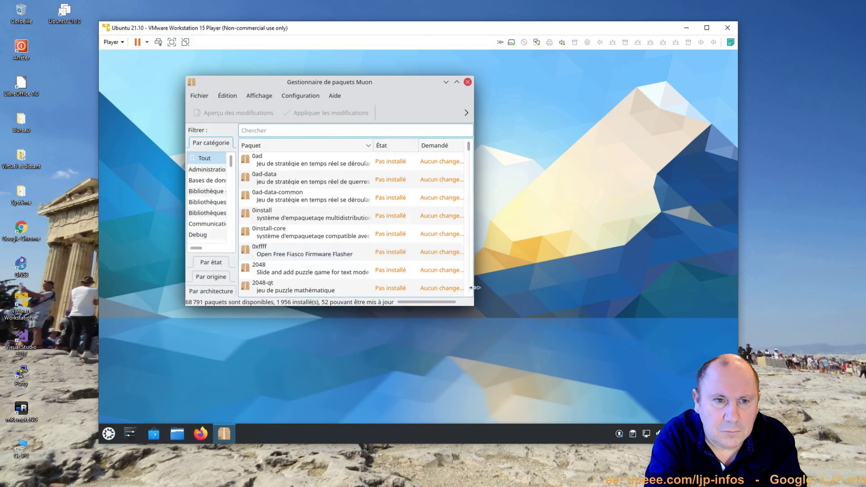
left_click_drag(477, 309, 607, 358)
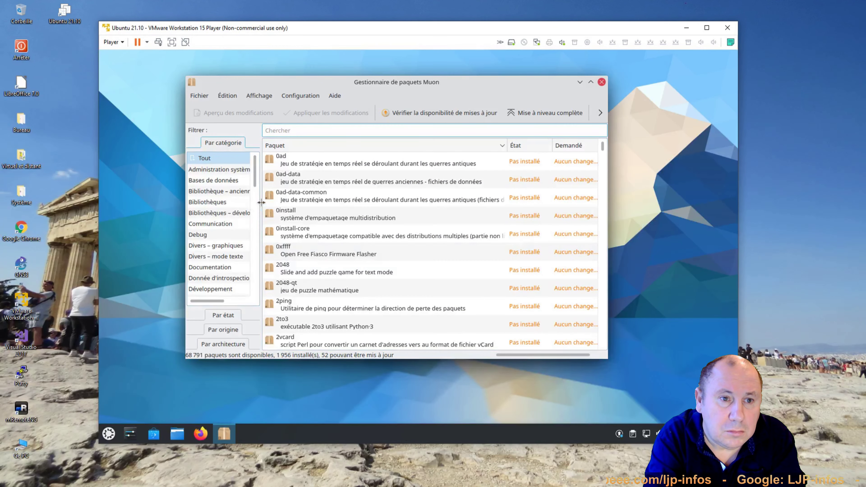
left_click_drag(262, 205, 282, 203)
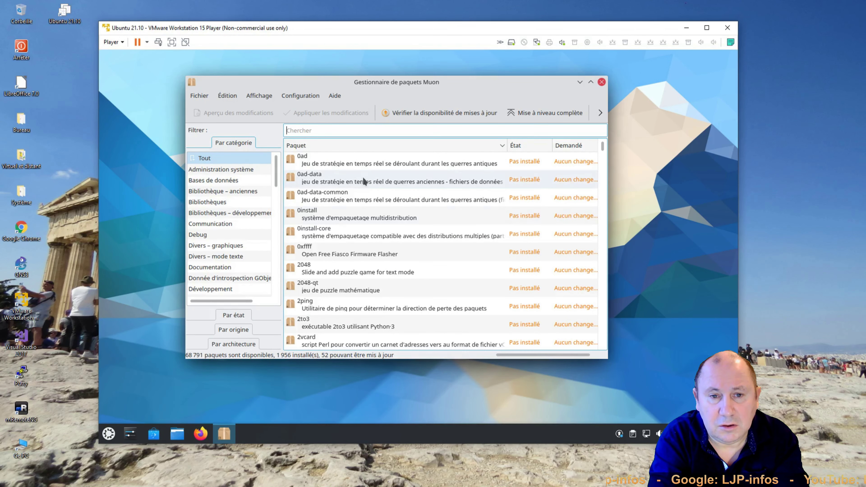
Try to filter the package list by the search term gnome, and clear the search
type("gnome")
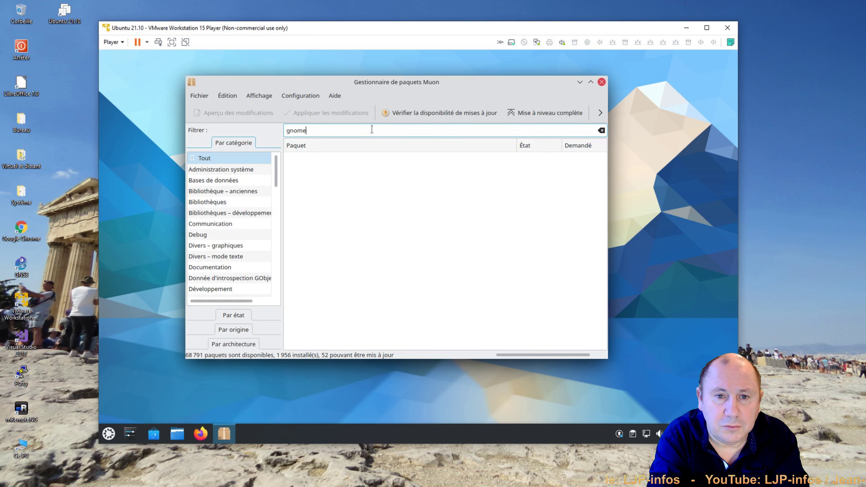
key("BackSpace")
key("BackSpace")
key("BackSpace")
key("BackSpace")
key("BackSpace")
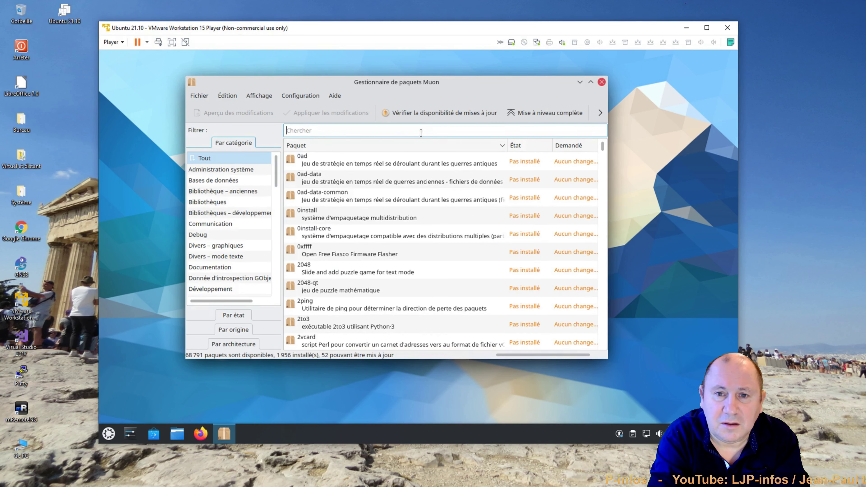
Mark the gnome package from the full package list for installation and accept the additional package changes
left_click_drag(604, 147, 598, 179)
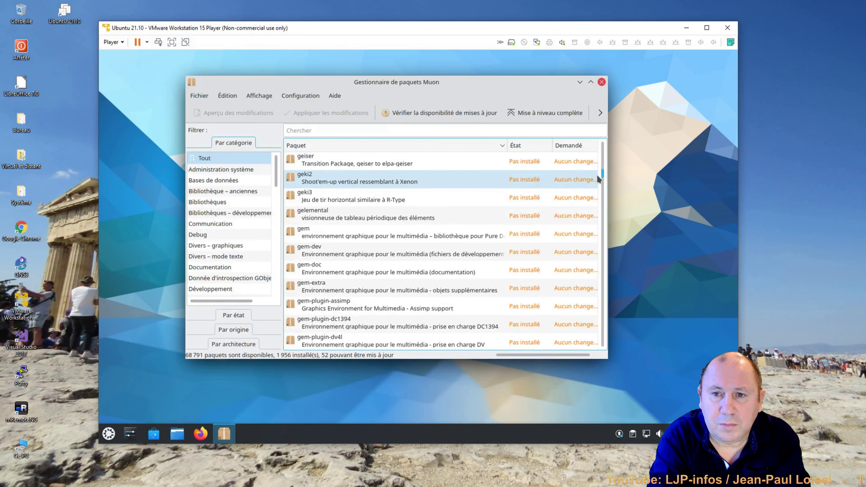
left_click(603, 332)
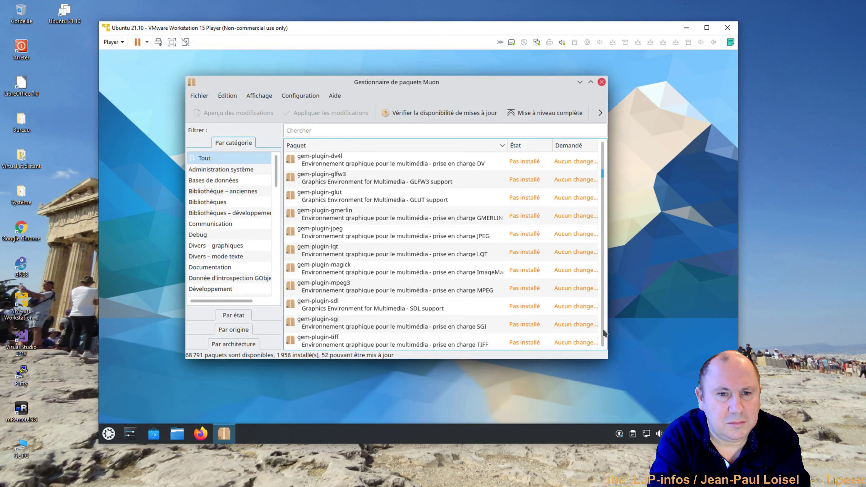
left_click(602, 333)
left_click(603, 332)
left_click(602, 332)
left_click(603, 332)
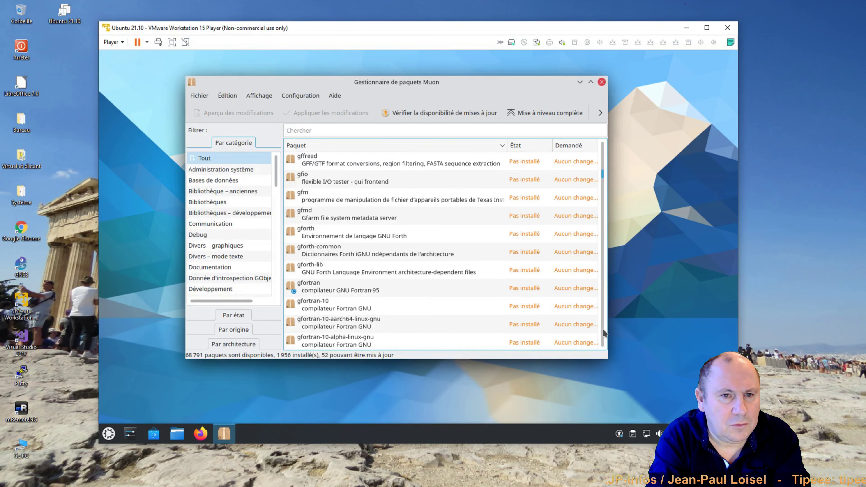
left_click(603, 333)
left_click(603, 333)
left_click(603, 332)
left_click(602, 333)
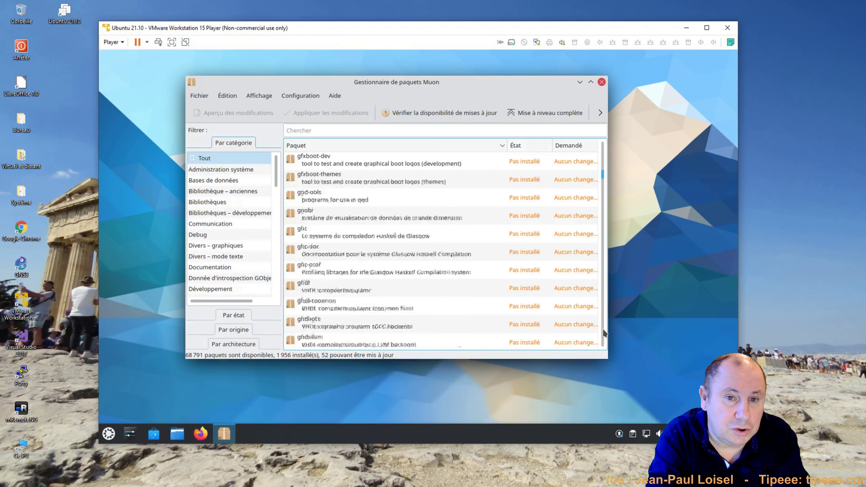
left_click(603, 333)
left_click(603, 332)
left_click(603, 333)
left_click(603, 333)
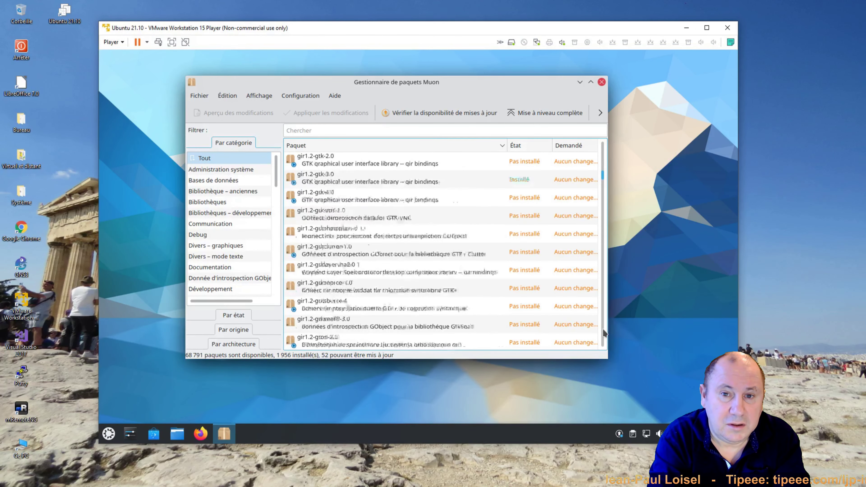
left_click(602, 332)
left_click(603, 332)
left_click(603, 332)
left_click(602, 332)
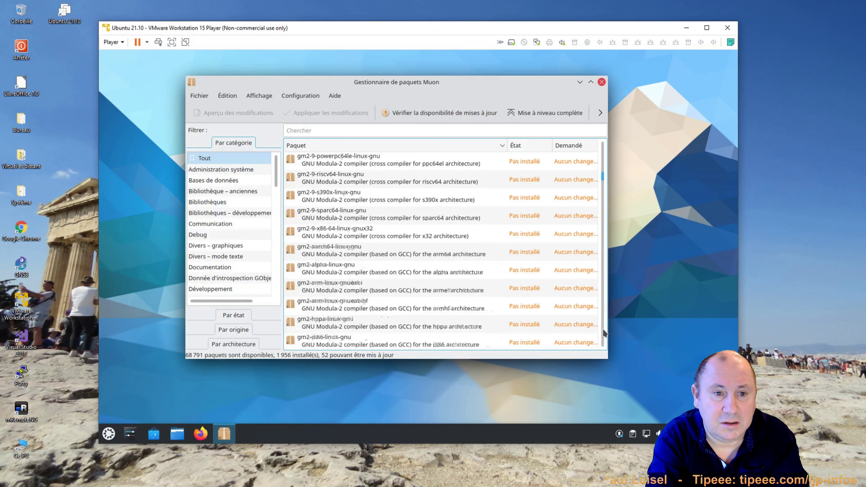
left_click(602, 332)
left_click(603, 332)
left_click(603, 333)
left_click(603, 332)
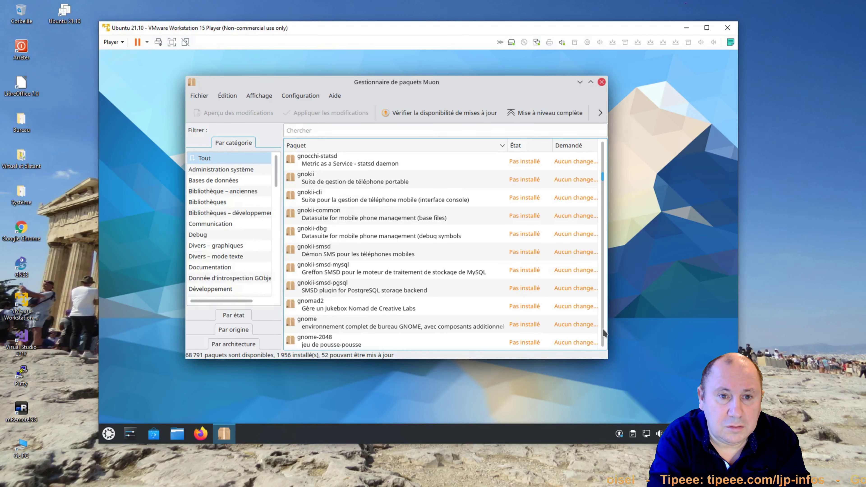
left_click(303, 321)
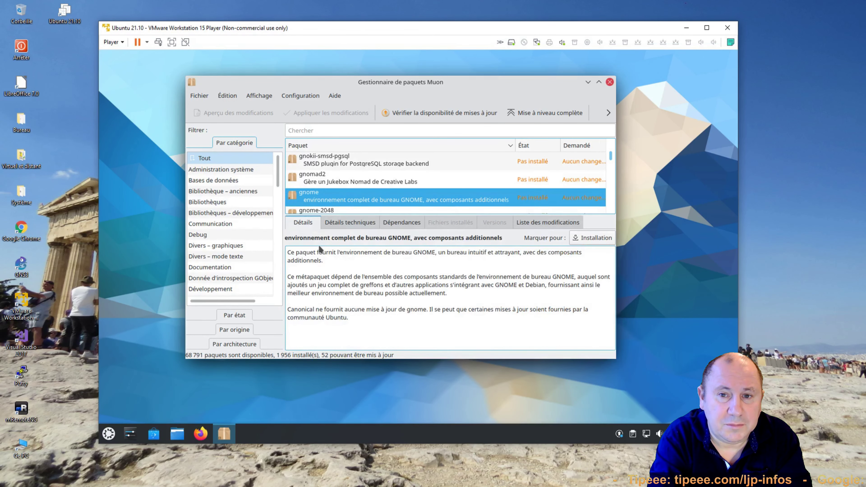
left_click(587, 235)
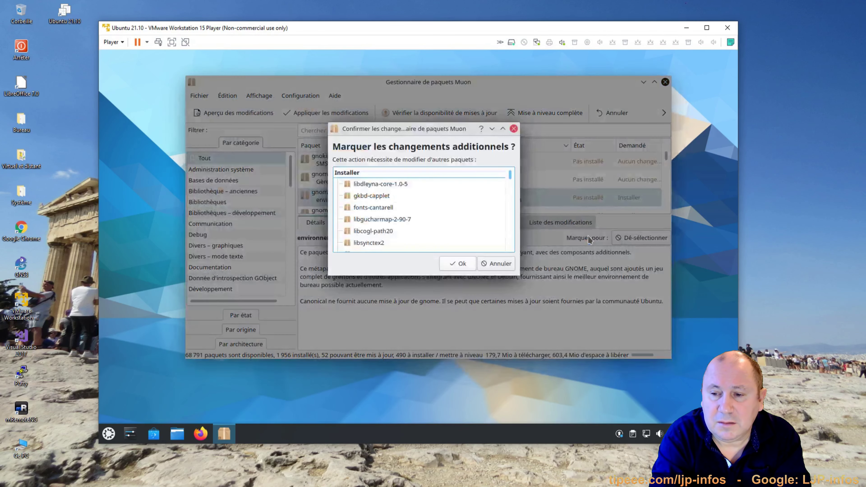
left_click(457, 264)
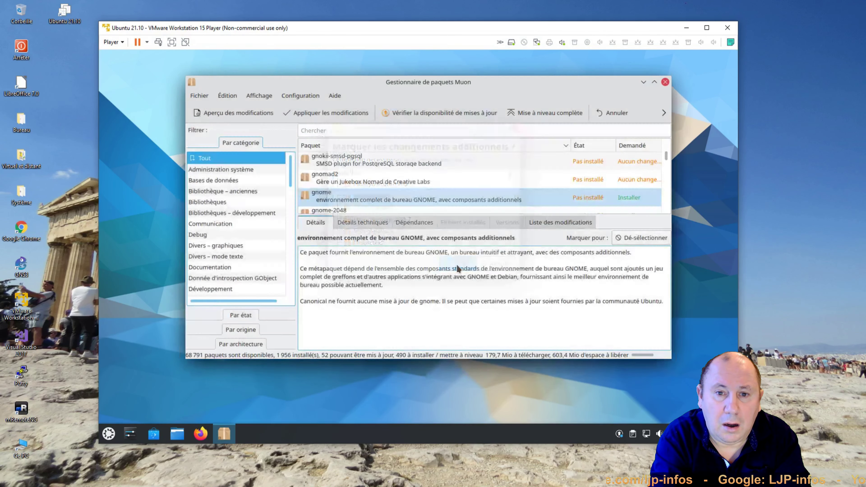
Apply the marked package changes and authorize them by entering the account password
left_click(316, 113)
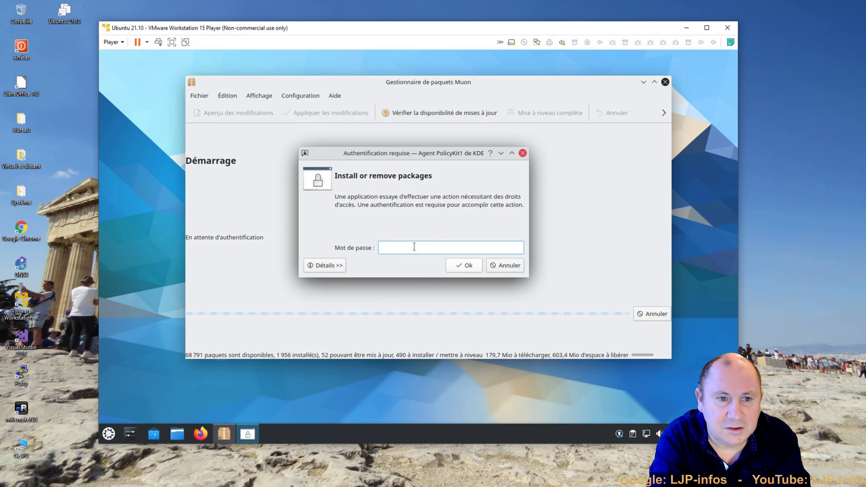
type("******")
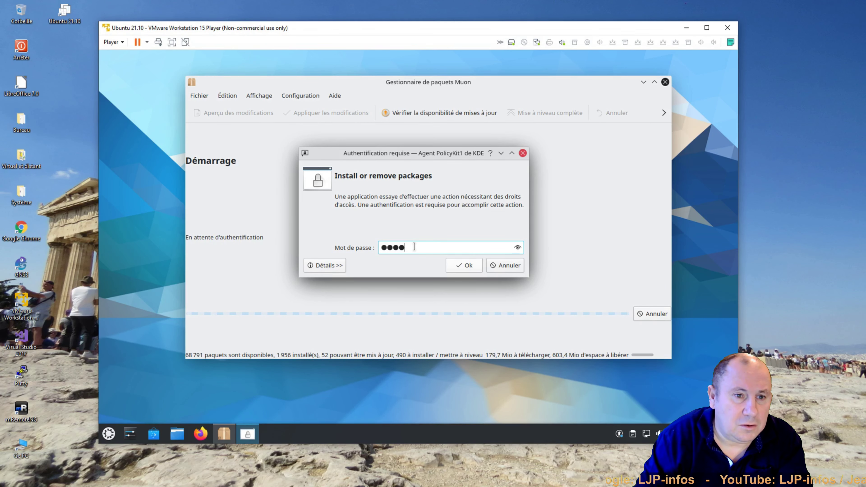
key("Return")
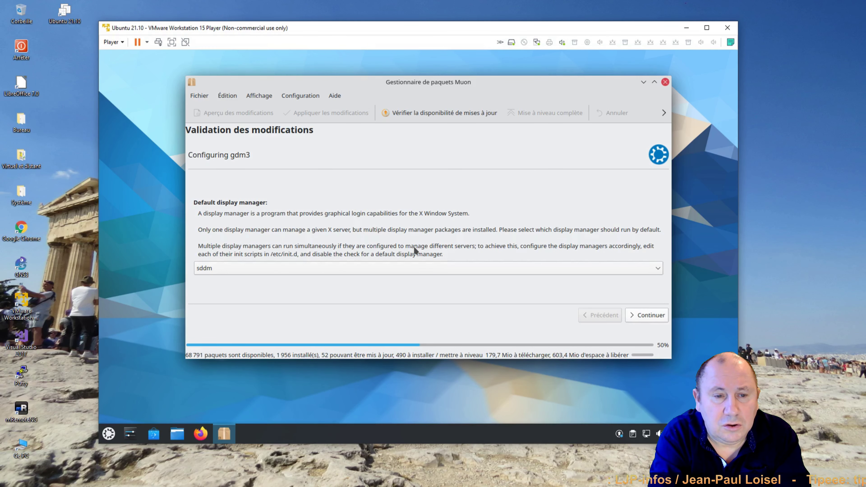
Select sddm as the default display manager in the gdm3 configuration and continue the installation
left_click(370, 267)
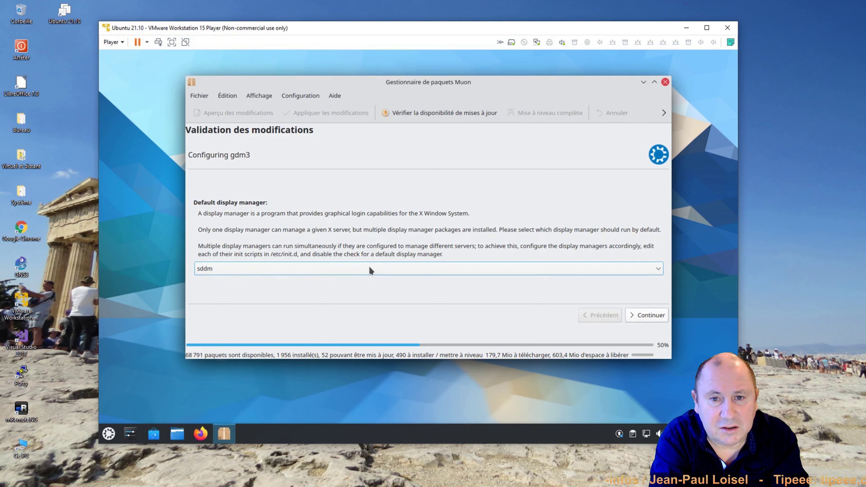
left_click(365, 282)
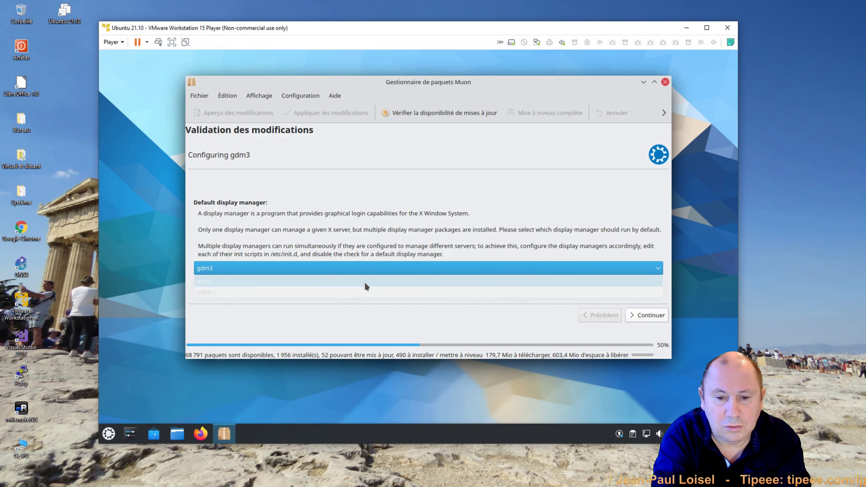
left_click(365, 272)
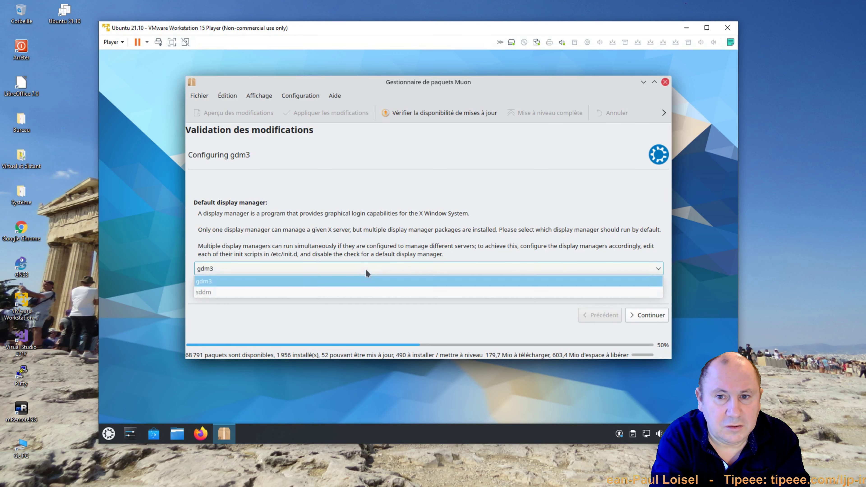
left_click(364, 290)
left_click(650, 315)
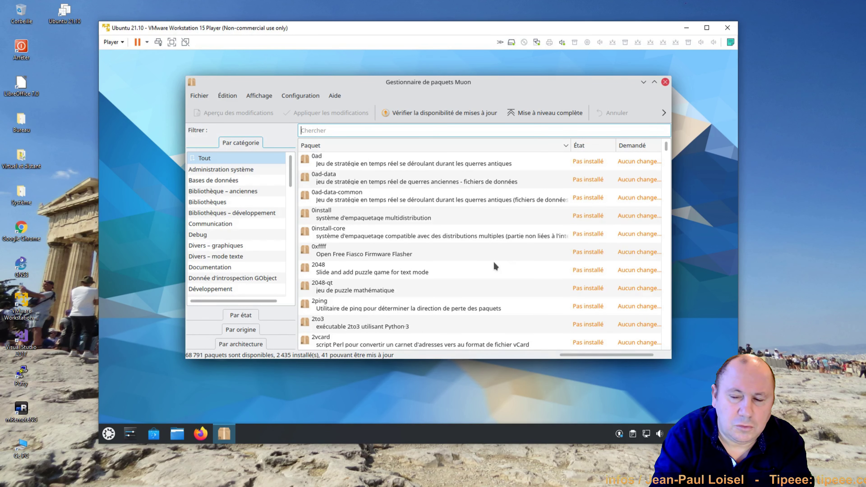
Close the Muon package manager and log out of the KDE Plasma session
left_click(665, 82)
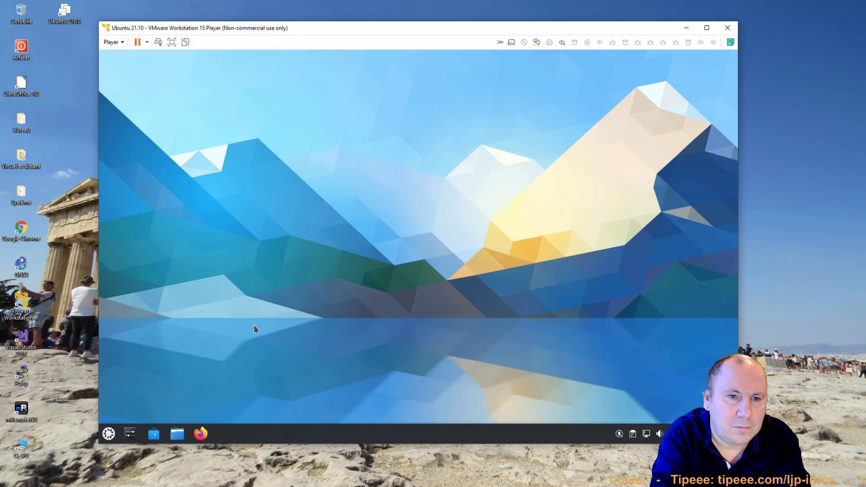
left_click(108, 440)
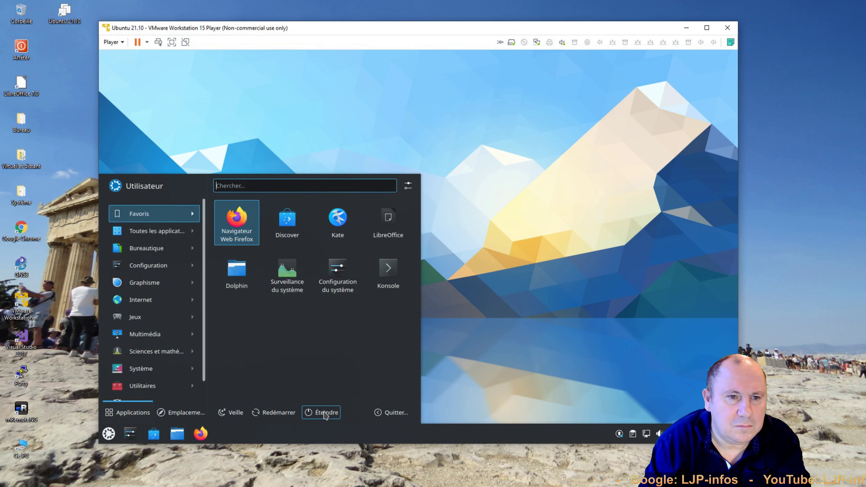
left_click(388, 413)
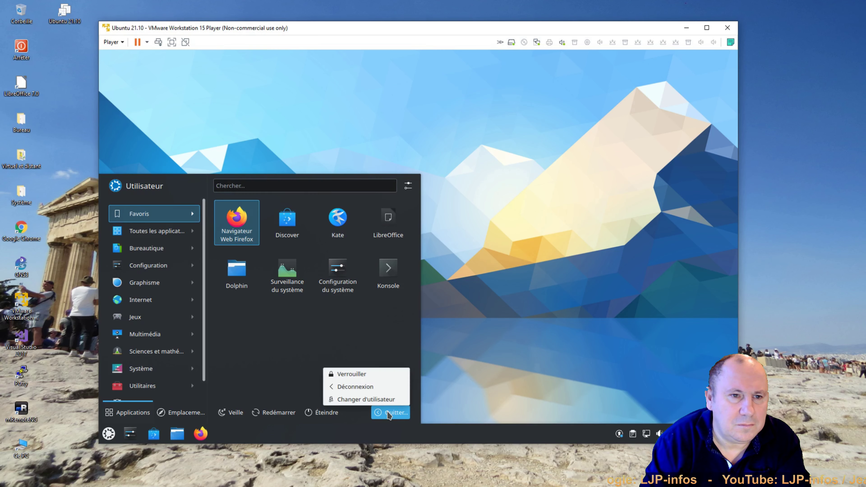
left_click(362, 388)
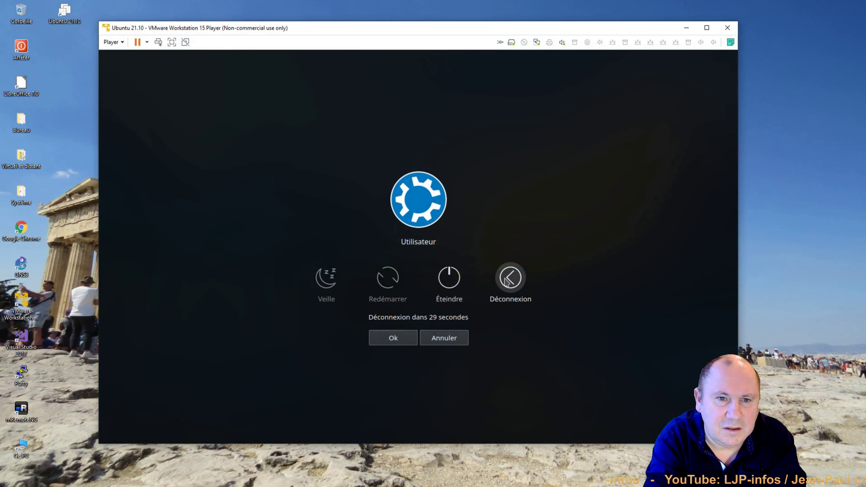
left_click(509, 281)
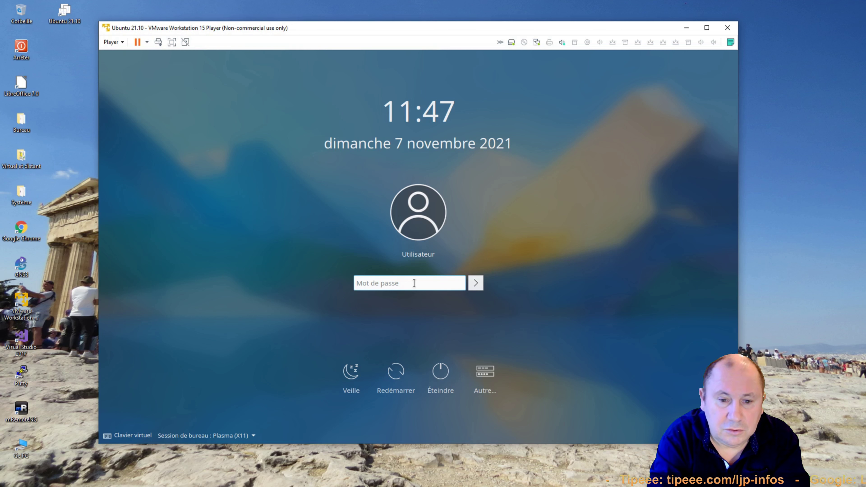
Enter the account password, choose the GNOME on Wayland (Wayland) desktop session, and log in
type("******")
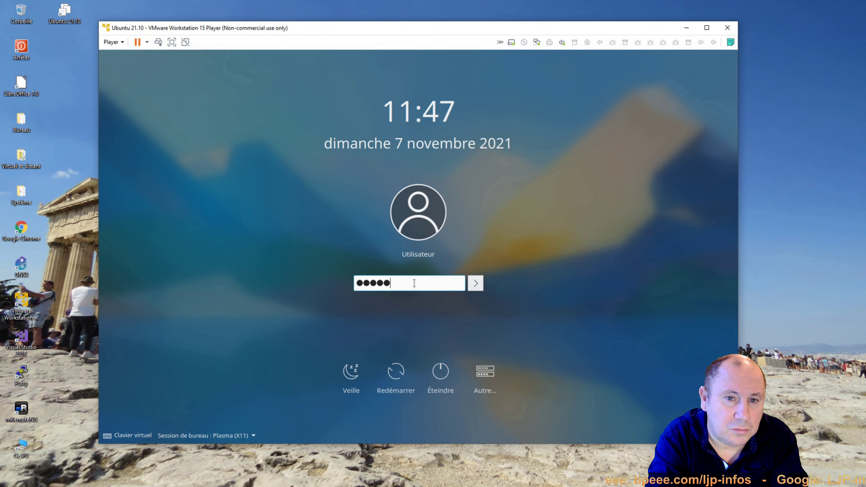
left_click(239, 436)
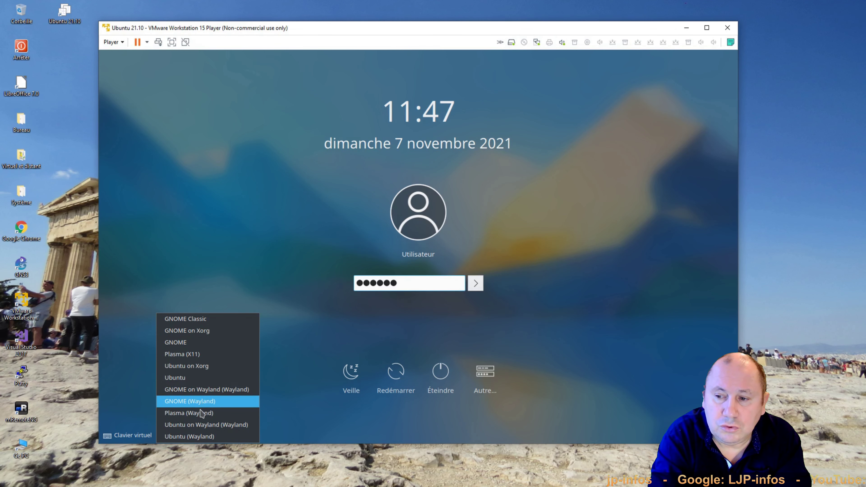
left_click(205, 390)
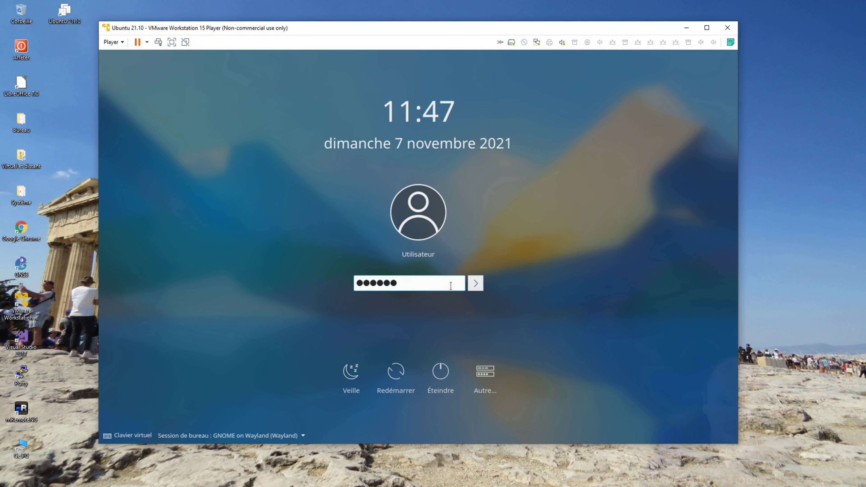
key("Return")
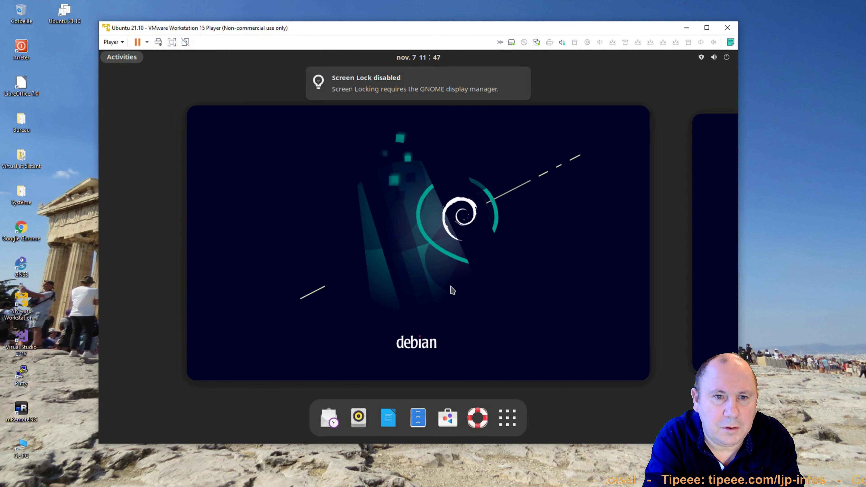
View the second workspace in the GNOME Activities overview, return to the first one, and leave the overview
left_click(123, 61)
left_click(124, 61)
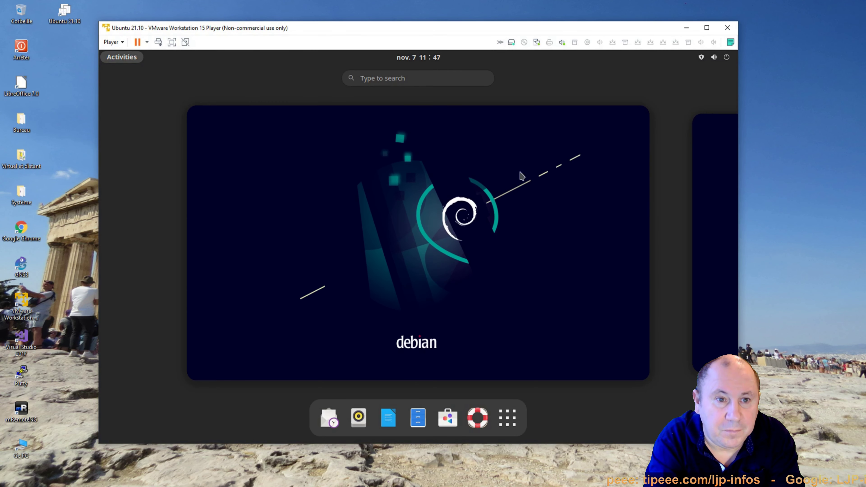
left_click(709, 228)
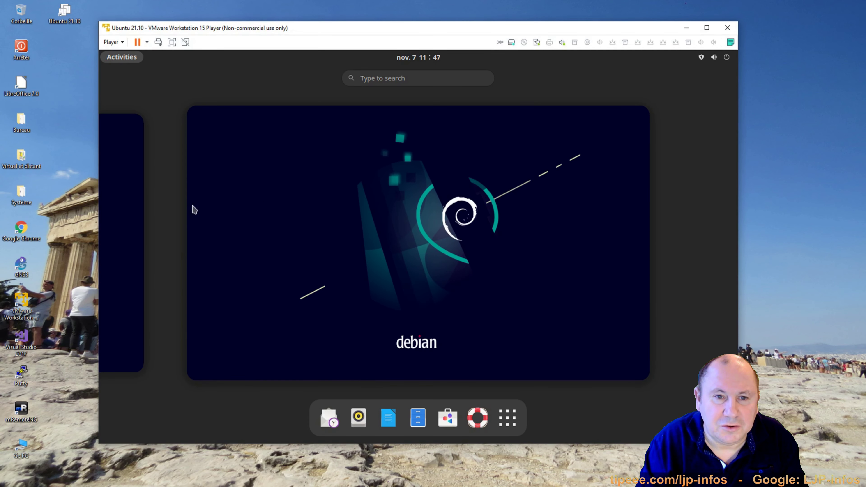
left_click(121, 214)
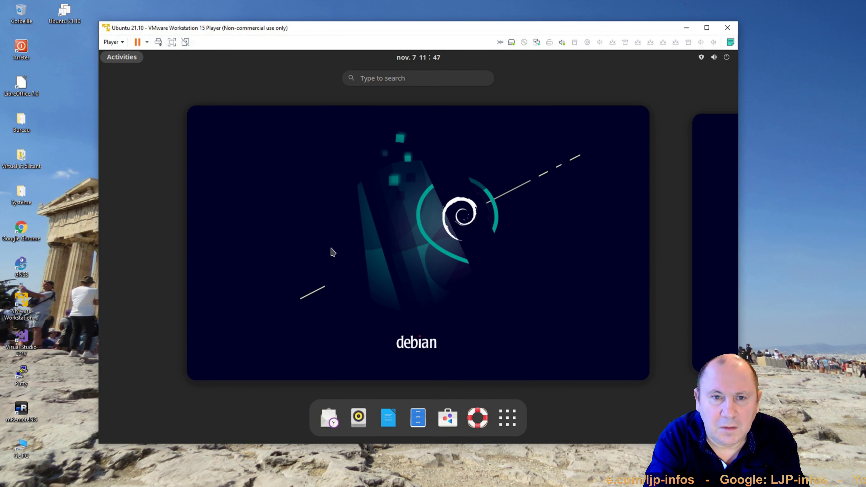
left_click(136, 62)
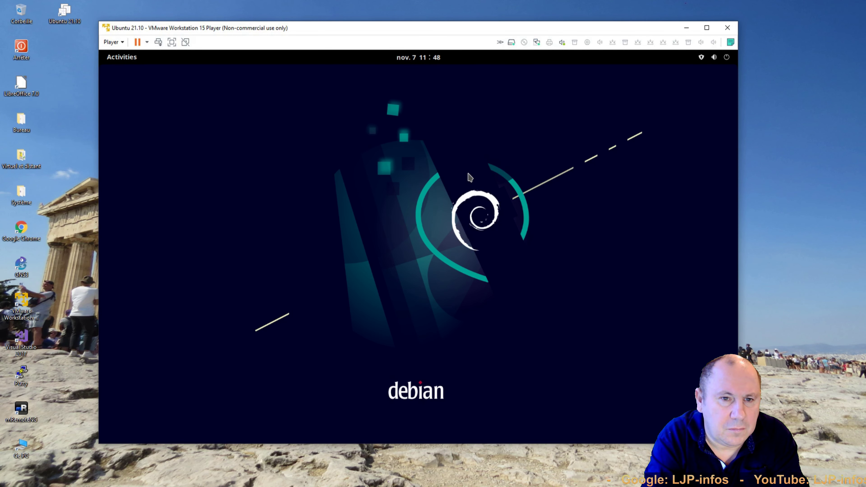
Examine the system details, GNOME version and windowing system on the About page of the GNOME settings, and close the settings
left_click(727, 58)
left_click(631, 134)
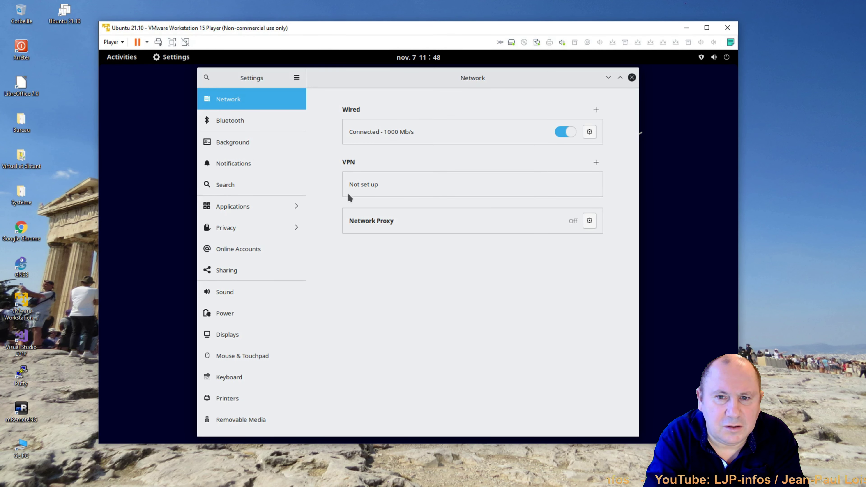
scroll(303, 210, "down", 3)
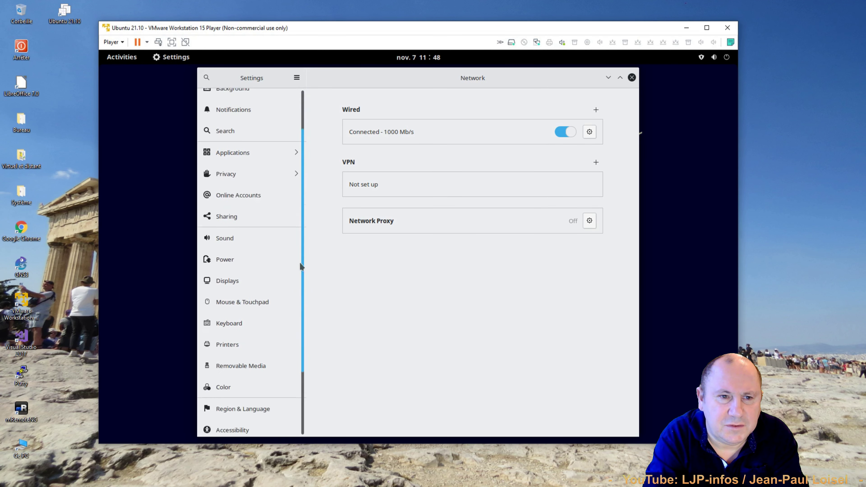
scroll(300, 266, "down", 3)
left_click(226, 430)
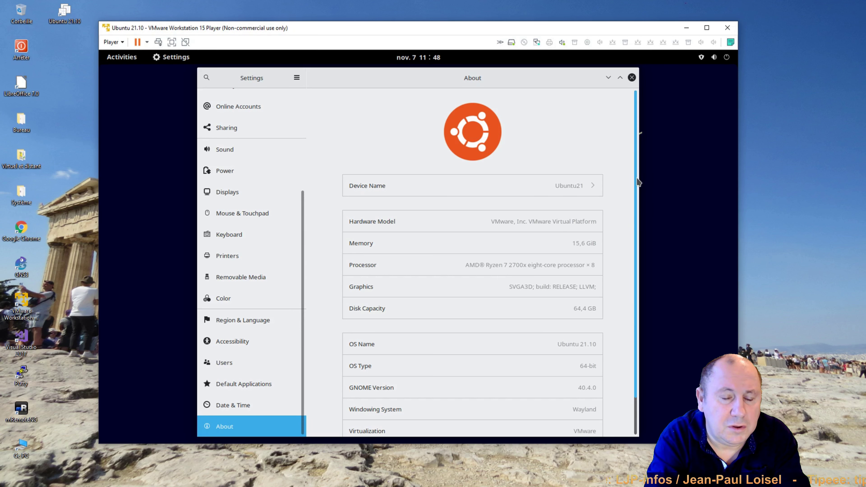
scroll(638, 182, "down", 2)
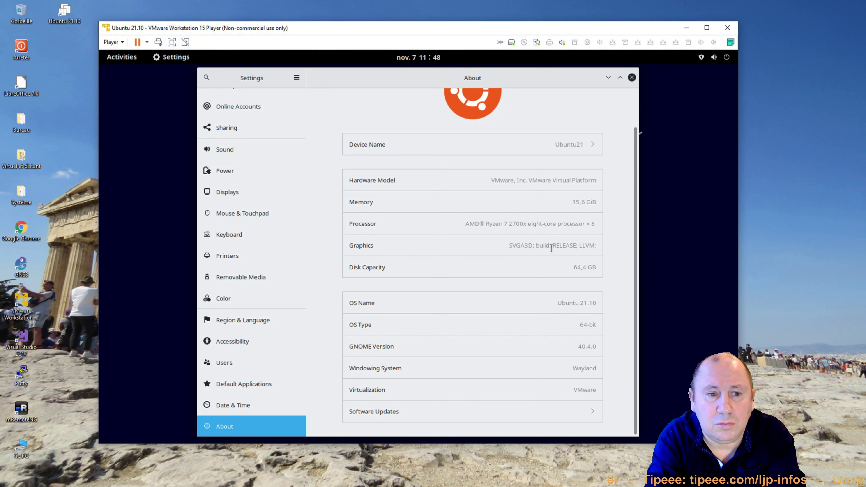
left_click(410, 150)
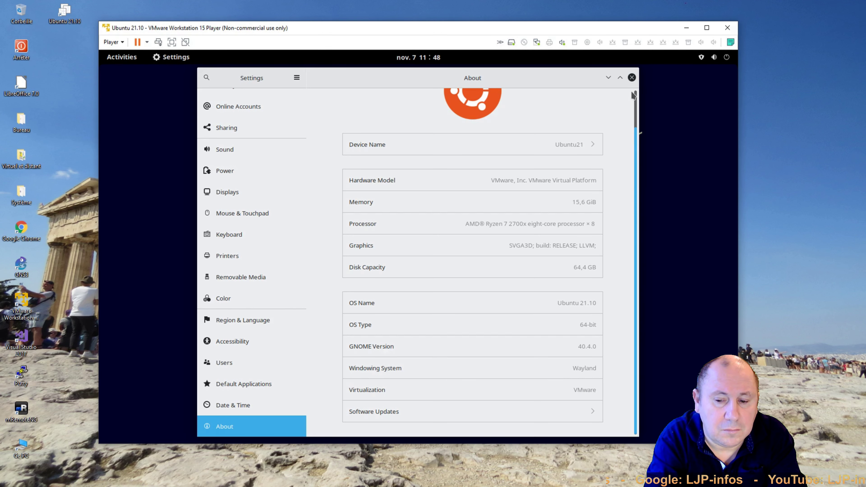
left_click(631, 78)
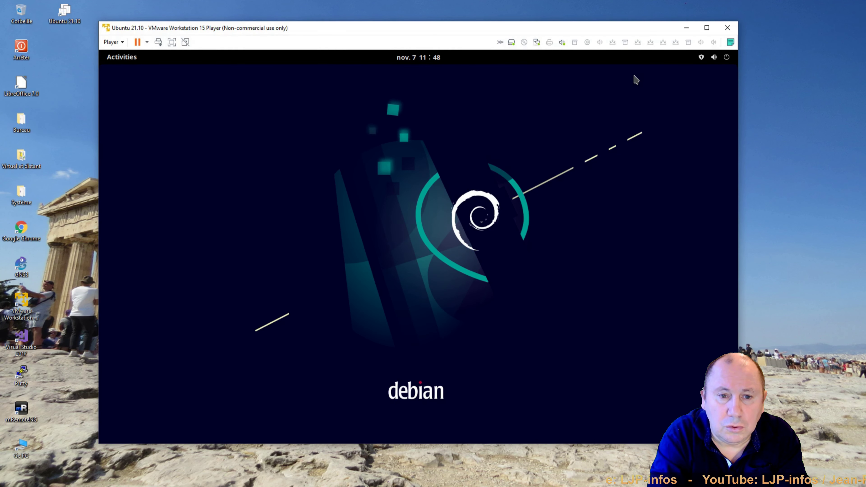
Power off the Ubuntu virtual machine from the GNOME session and confirm the shutdown
left_click(728, 60)
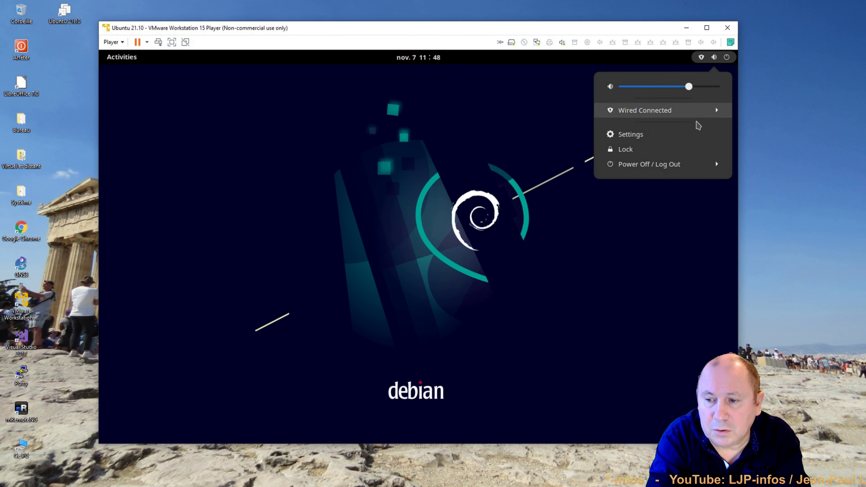
left_click(697, 165)
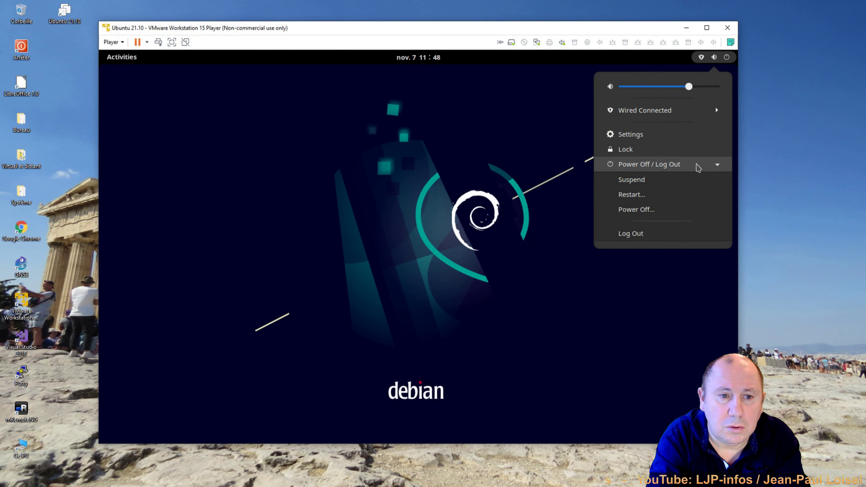
left_click(676, 208)
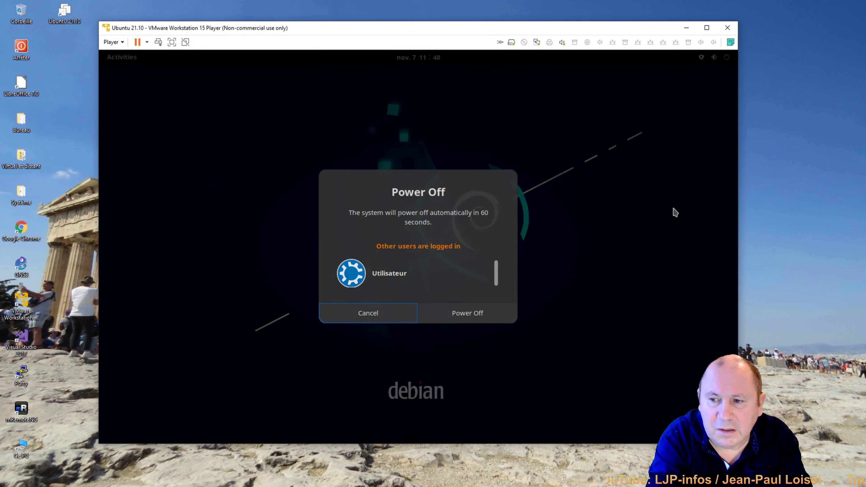
left_click(444, 313)
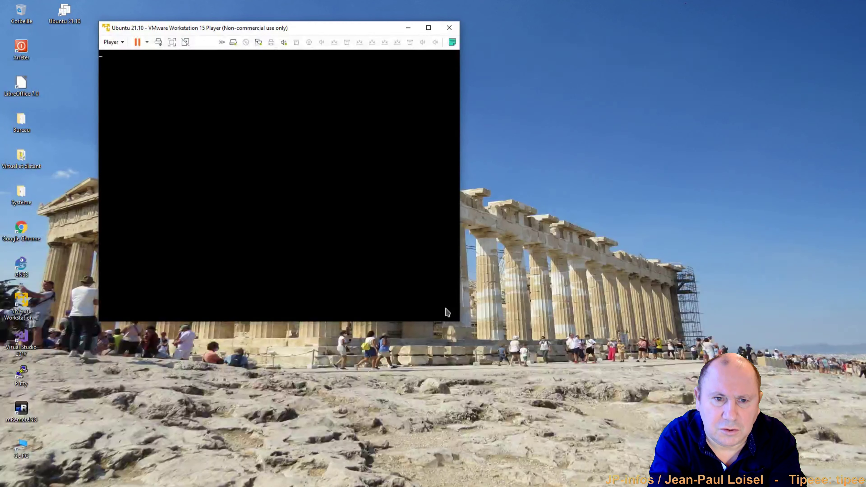